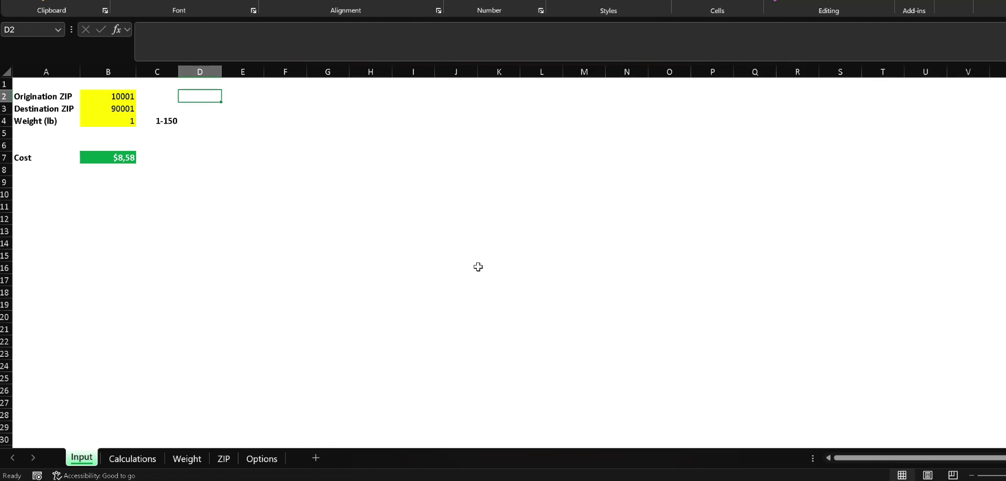
Look through the workbook's Calculations, Weight, ZIP and Options sheets and return to the Input sheet
left_click(120, 463)
left_click(186, 458)
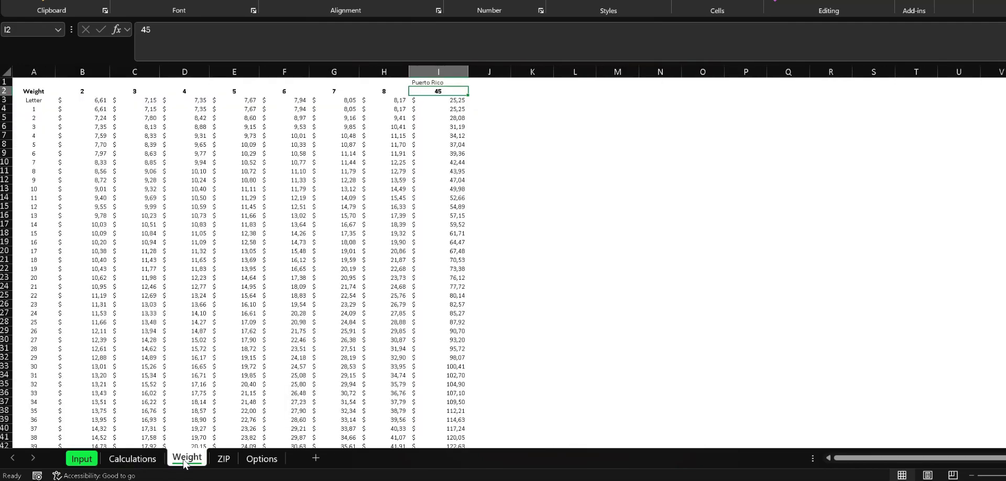
left_click(225, 460)
left_click(260, 460)
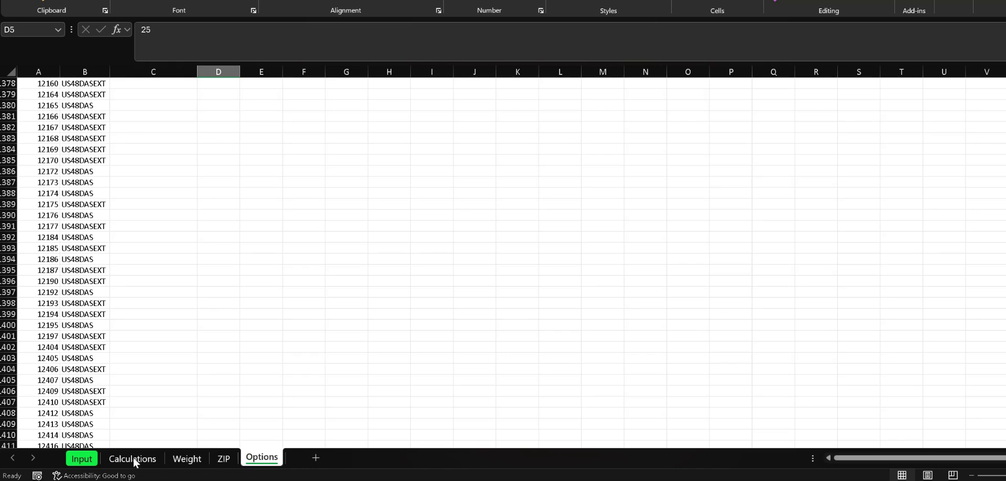
left_click(83, 459)
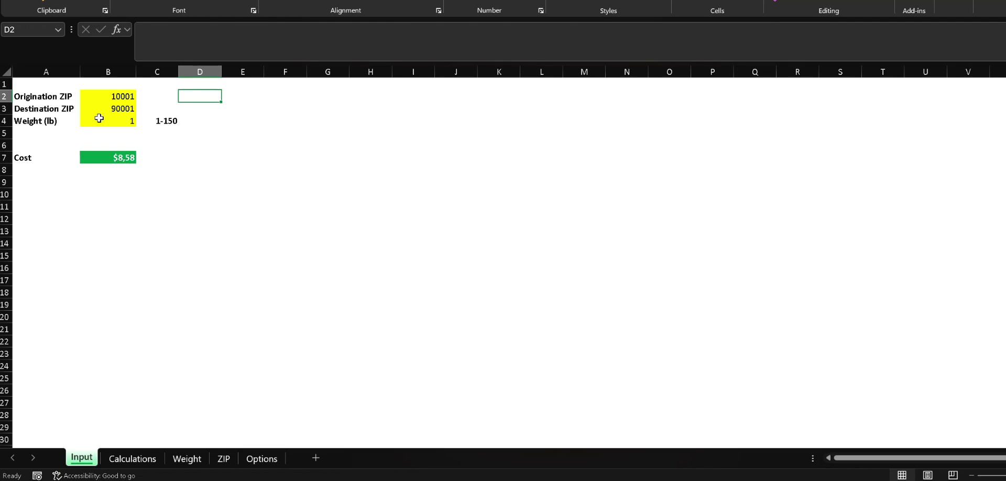
Check the defined names of the origination ZIP, destination ZIP, weight and cost cells on the Input sheet
left_click(114, 97)
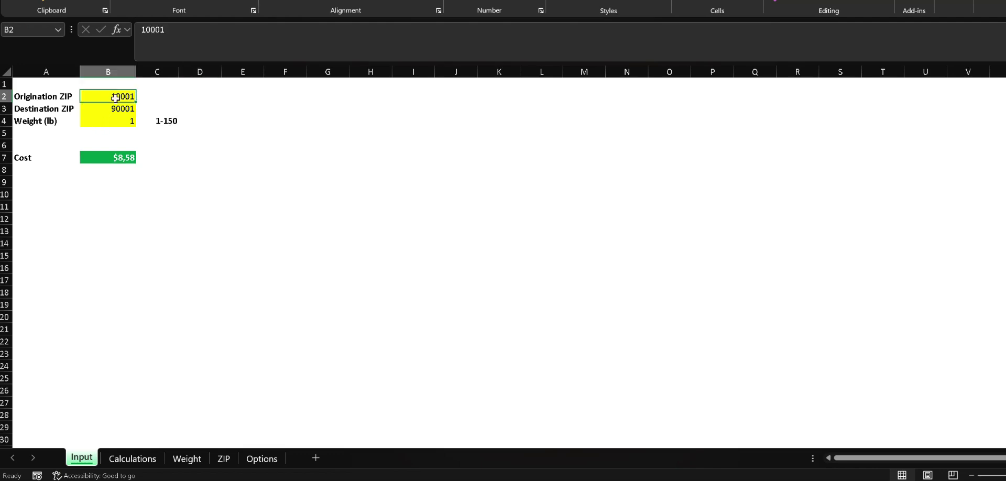
left_click(89, 106)
left_click(37, 29)
left_click(114, 119)
left_click(38, 30)
left_click(111, 157)
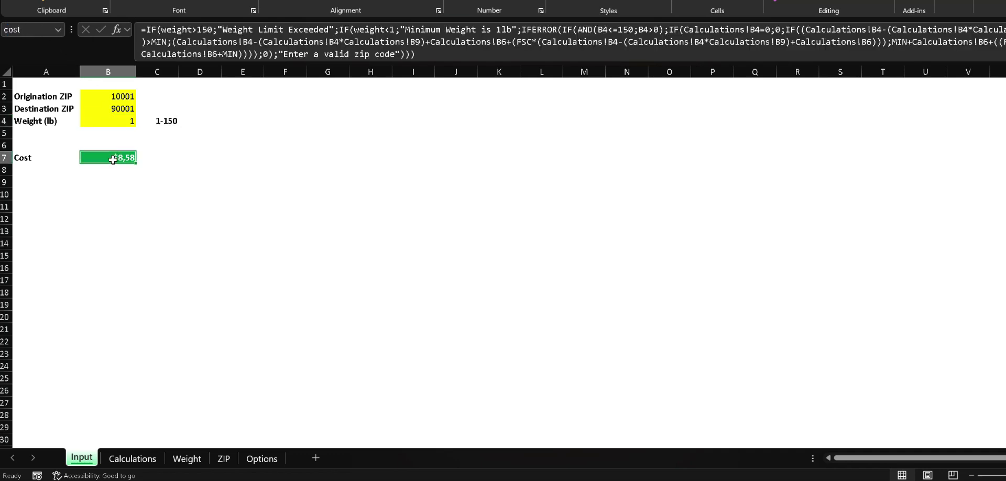
left_click(38, 30)
left_click(287, 196)
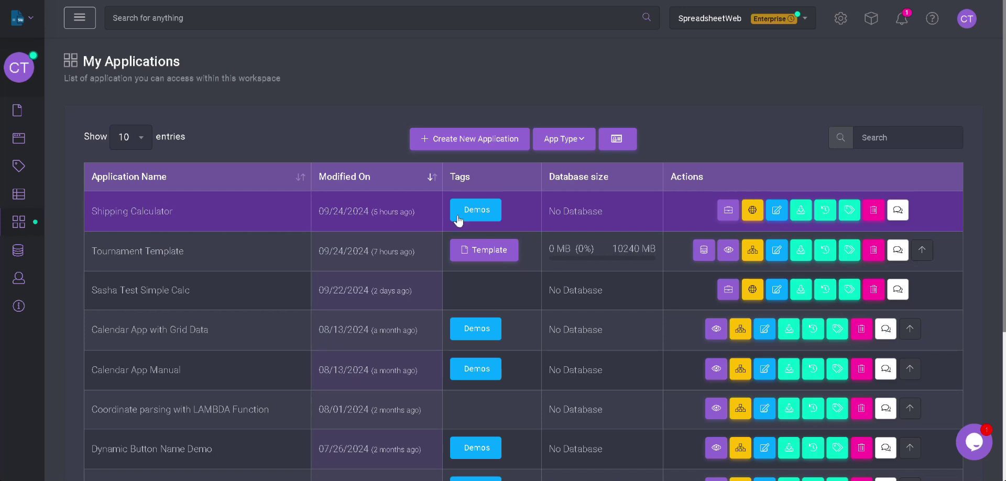
Switch to SpreadsheetWeb, view the Shipping Calculator's application settings in the designer without changing them, and return to the applications list
left_click(753, 211)
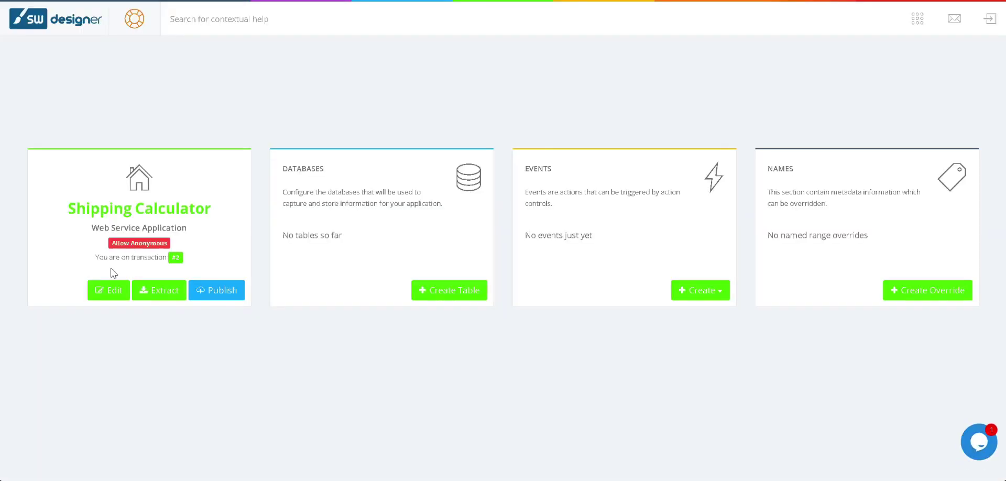
left_click(111, 291)
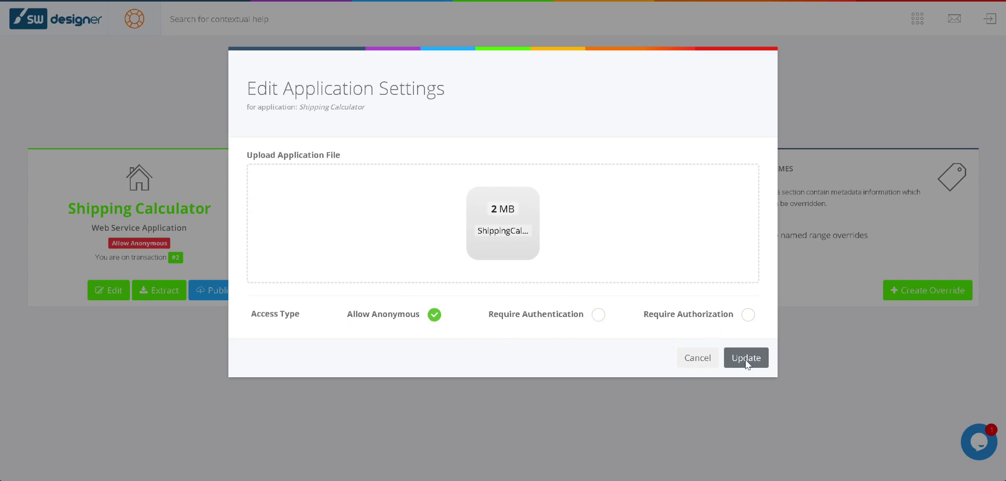
left_click(684, 357)
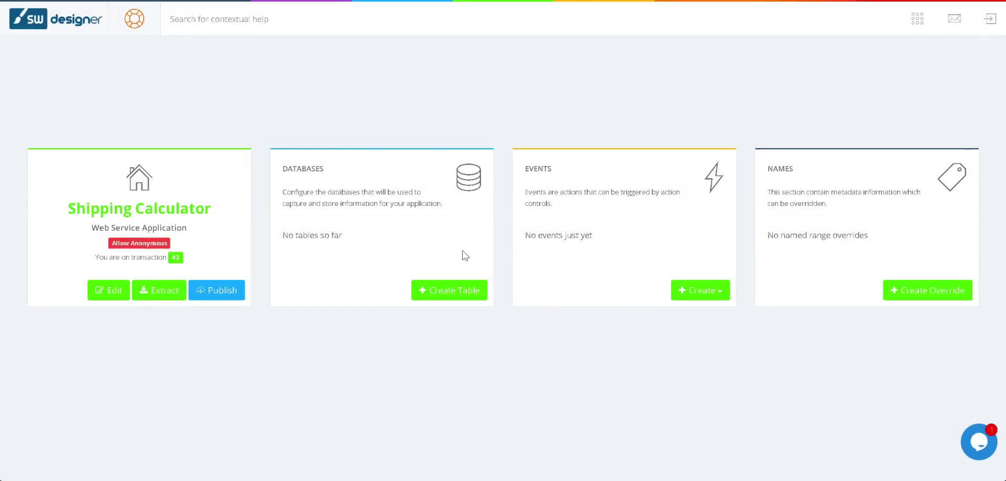
left_click(989, 20)
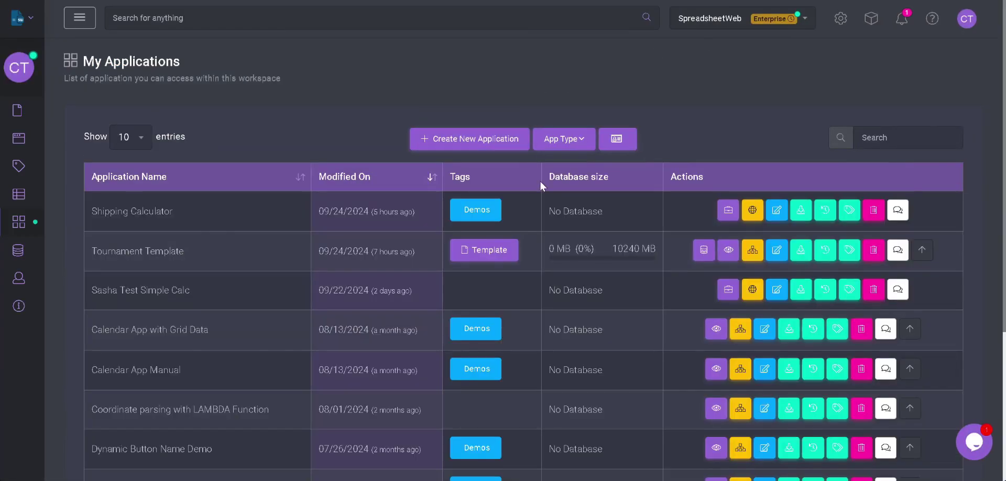
Open the Shipping Calculator's application details and look up its Application Id and the workspace ID
left_click(776, 211)
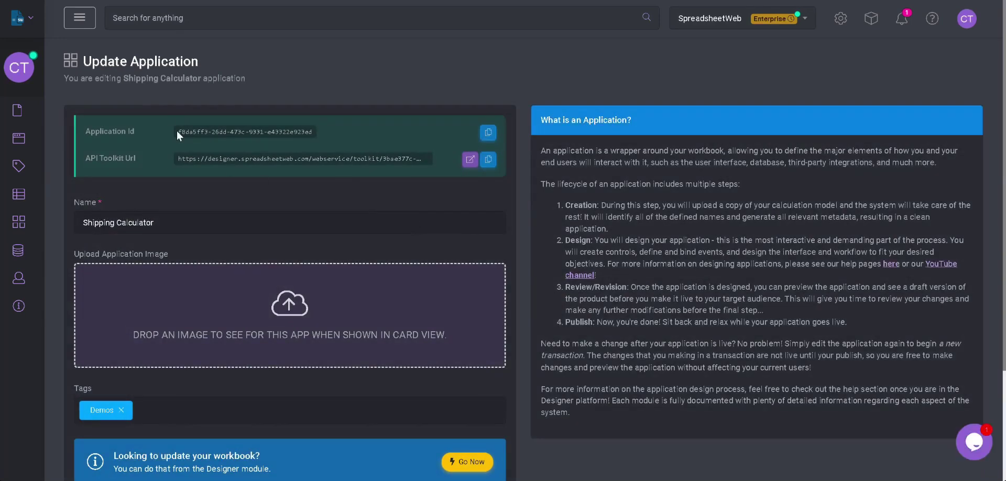
left_click_drag(321, 135, 182, 121)
left_click(374, 113)
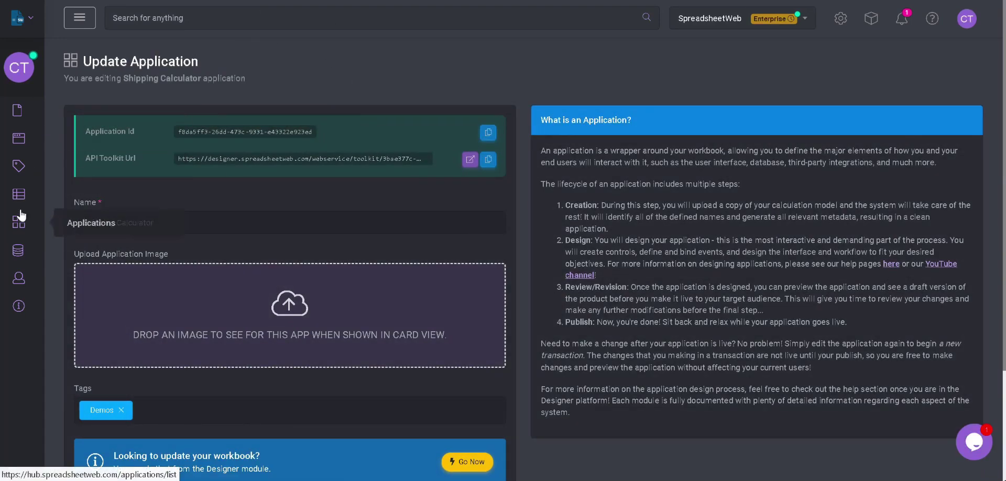
mouse_move(19, 139)
left_click(141, 151)
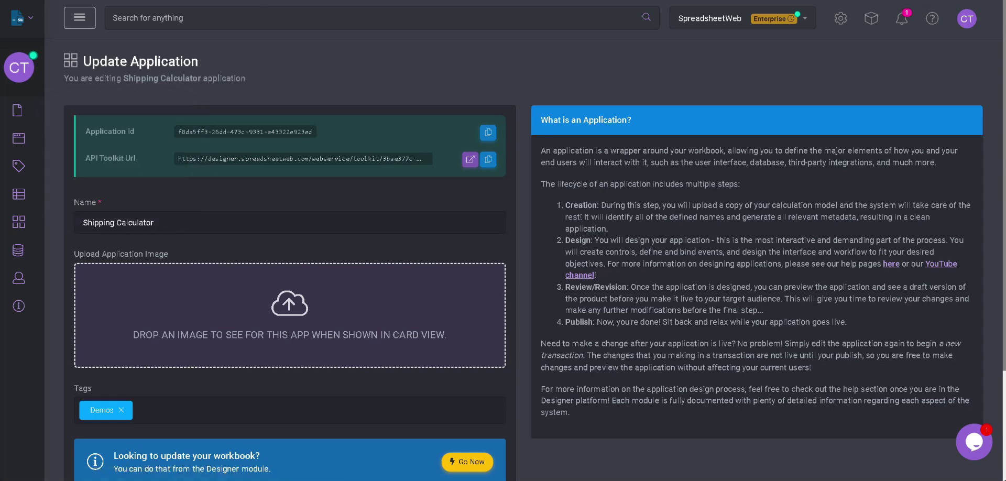
left_click_drag(87, 163, 241, 161)
left_click(101, 145)
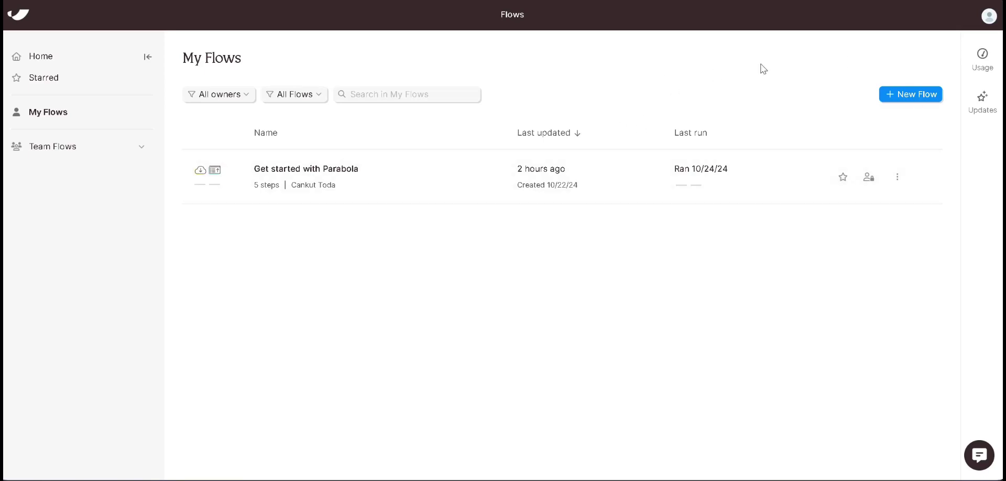
In Parabola, create a new flow, add a Pull from API step to the canvas and open its settings
left_click(903, 97)
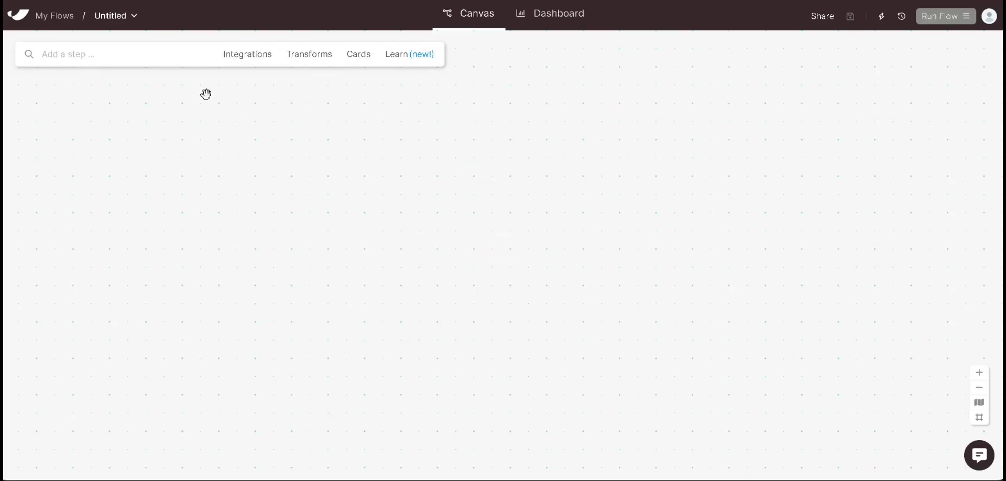
left_click(261, 65)
scroll(157, 219, "down", 7)
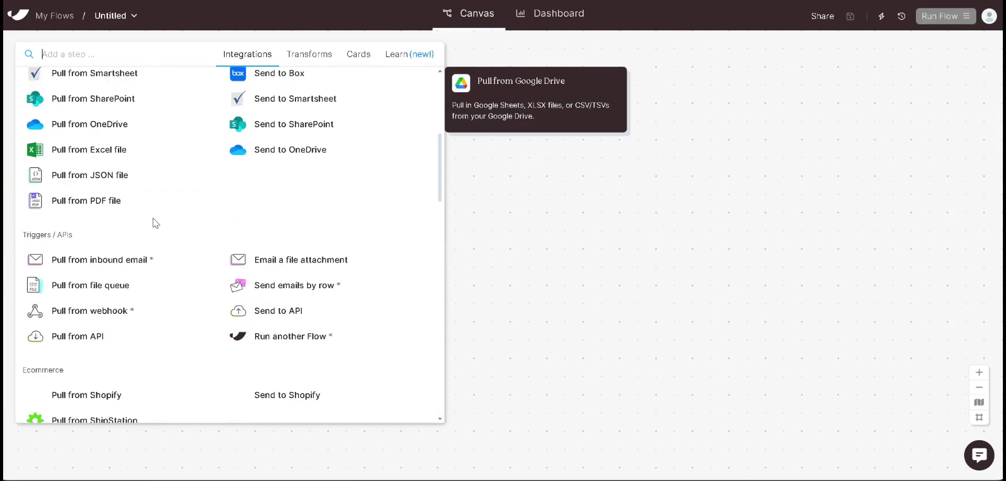
left_click(71, 338)
left_click_drag(489, 252, 349, 213)
left_click(349, 214)
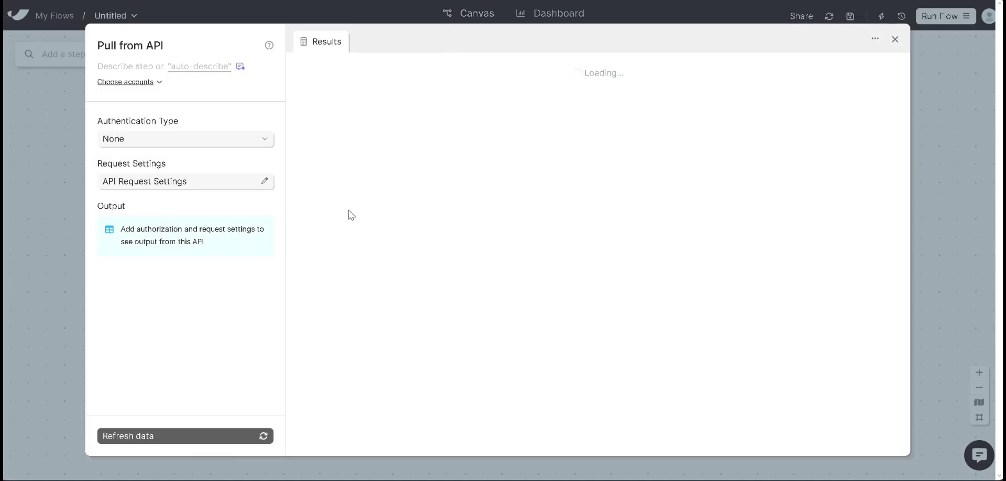
left_click(265, 183)
left_click(321, 192)
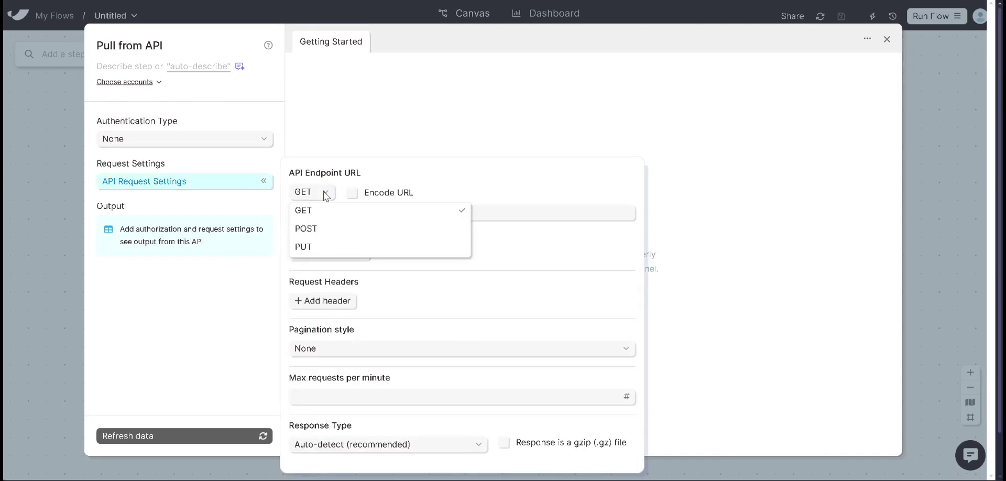
left_click(317, 228)
left_click(389, 58)
type("https://api.spreadsheetweb.com/calculations/calculatesinglesimple")
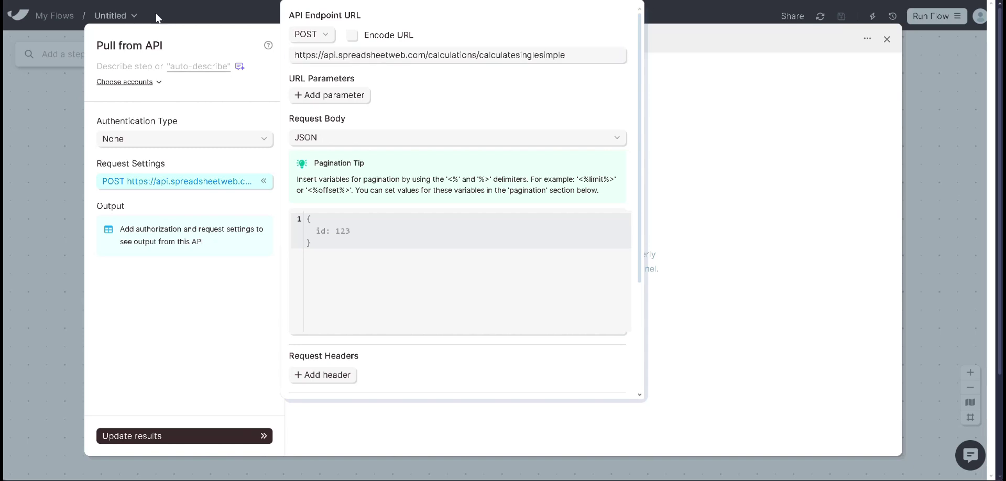
Enter the JSON request body with the workspace and application IDs, originZIP 10001, destinationZIP 90001, weight 1 and cost as the output
left_click(374, 239)
type("{   \"request\": {     \"workspaceId\": \"3bae377c-12fb-4b5e-90d2-a29aa12a6d79\",     \"applicationId\": \"f8da5ff3-26dd-473c-9331-e43322e923ed\",     \"inputs\": {       \"originZIP\": \"<originZIP>\",       \"destinationZIP\": \"<destinationZIP>\",       \"weight\": \"<weight>\"     },     \"outputs\": [       \"cost\"     ]   } }")
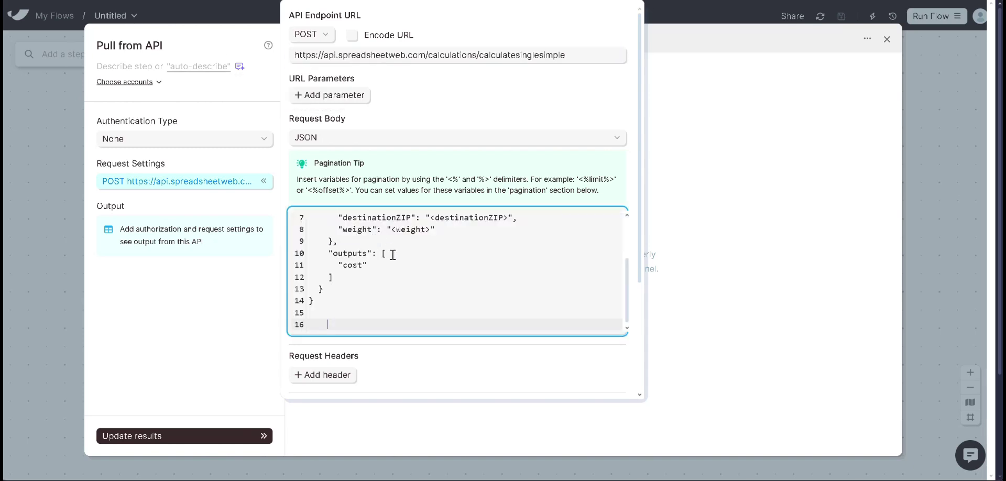
scroll(424, 265, "up", 2)
left_click_drag(458, 266, 409, 264)
type("100")
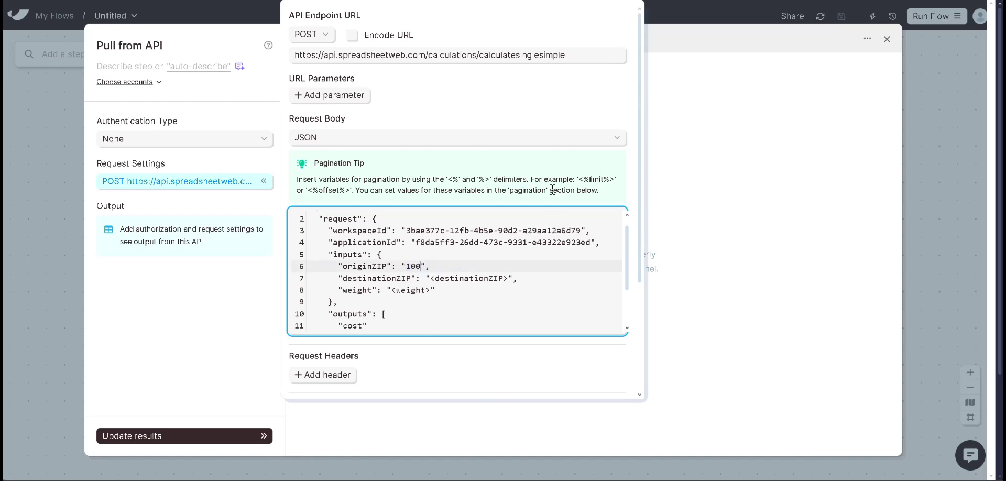
type("01")
left_click_drag(507, 277, 432, 281)
type("9000")
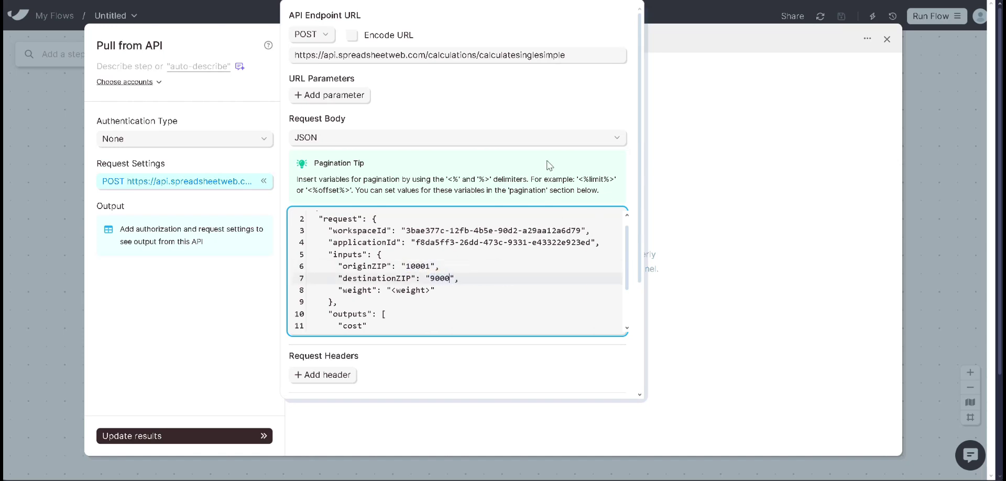
left_click_drag(430, 291, 399, 290)
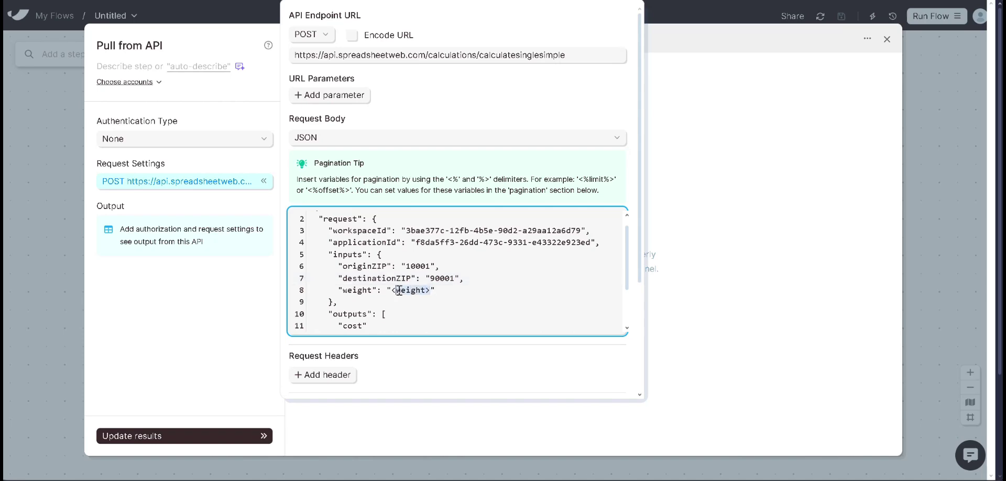
type("1")
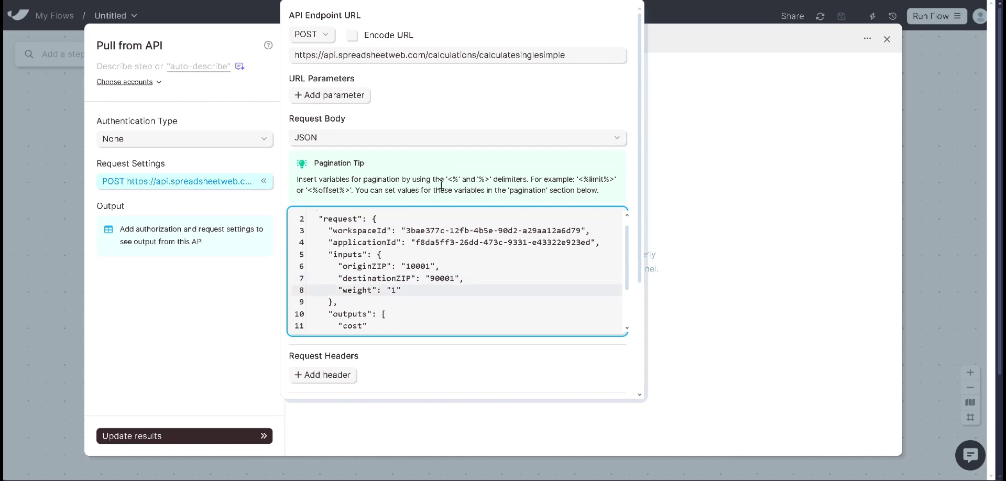
Add a Content-Type request header with the value application/json
scroll(434, 203, "down", 3)
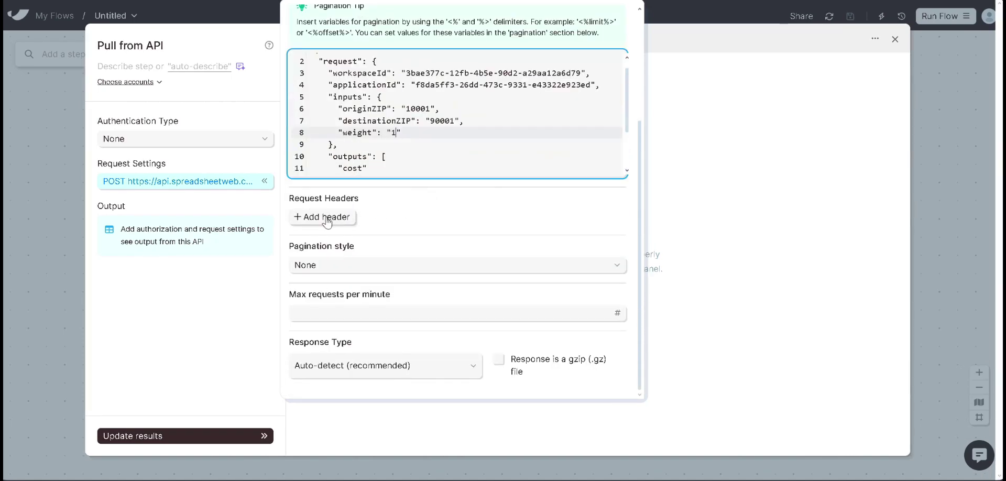
left_click(327, 217)
left_click(338, 224)
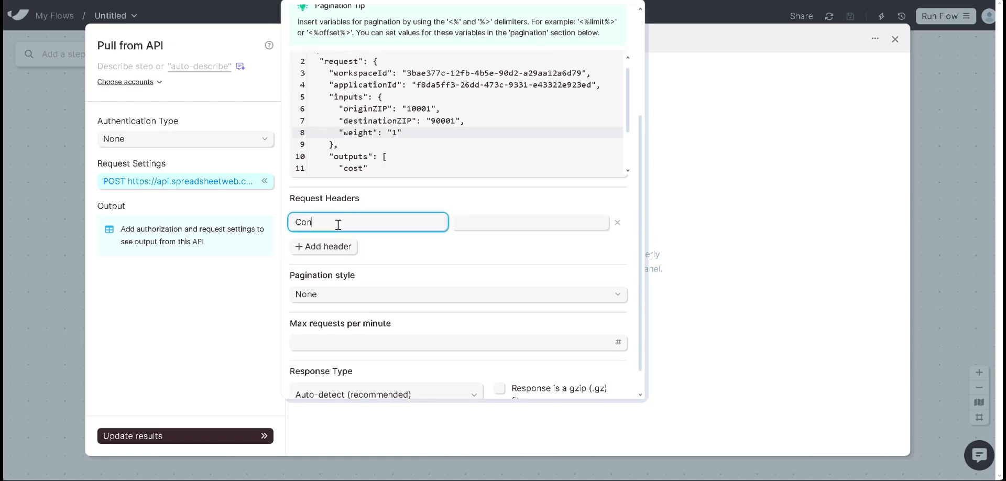
type("Content-Type")
key("Tab")
type("application/json")
scroll(399, 262, "down", 1)
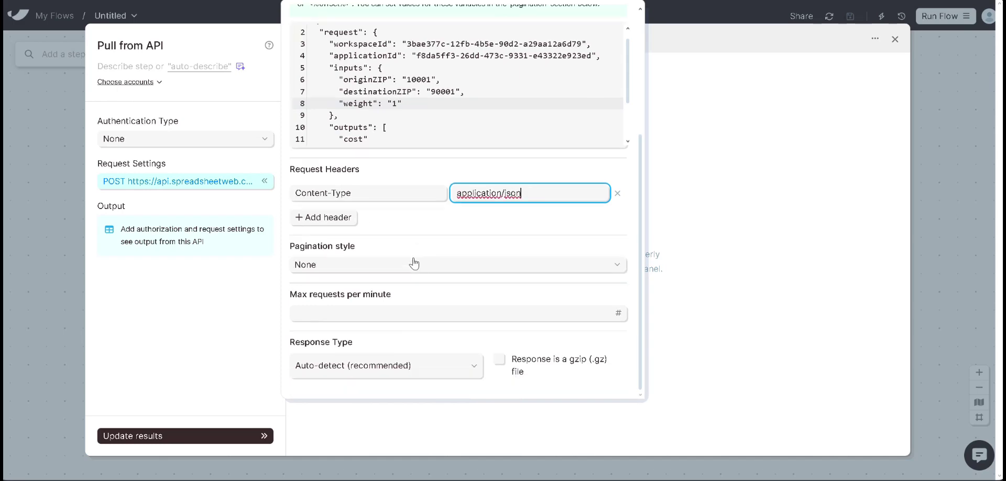
Review the completed API request settings, close them and update the step's results
scroll(452, 256, "up", 3)
scroll(388, 97, "up", 1)
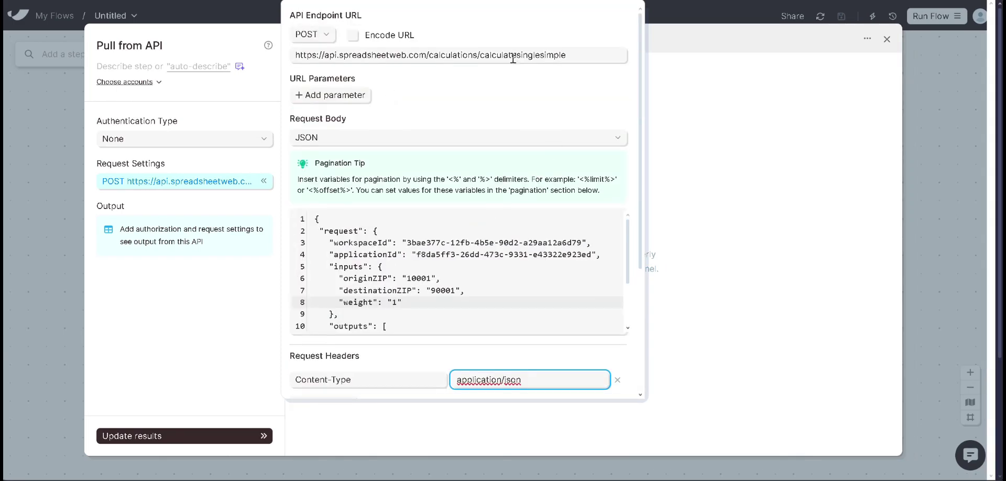
left_click(228, 280)
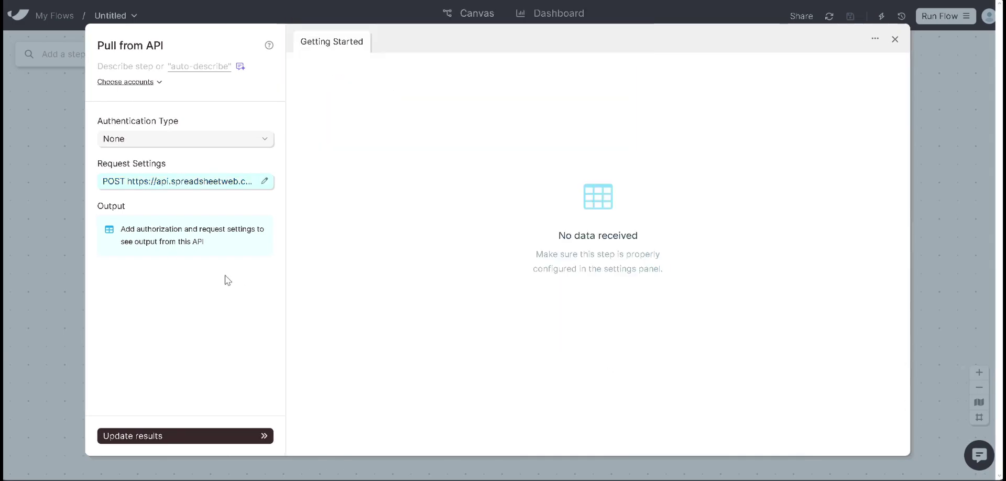
left_click(170, 436)
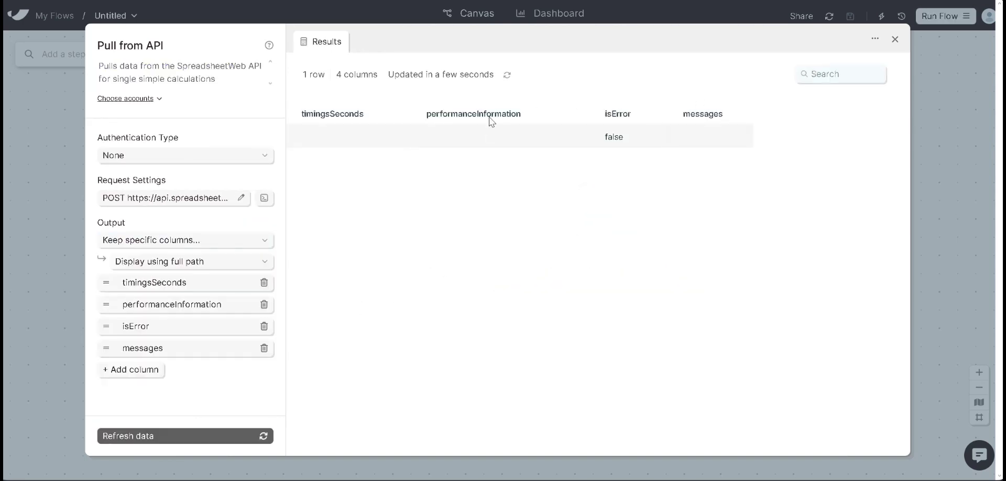
Add the cost value from the response outputs as an output column and update the results
left_click(139, 374)
scroll(166, 374, "down", 1)
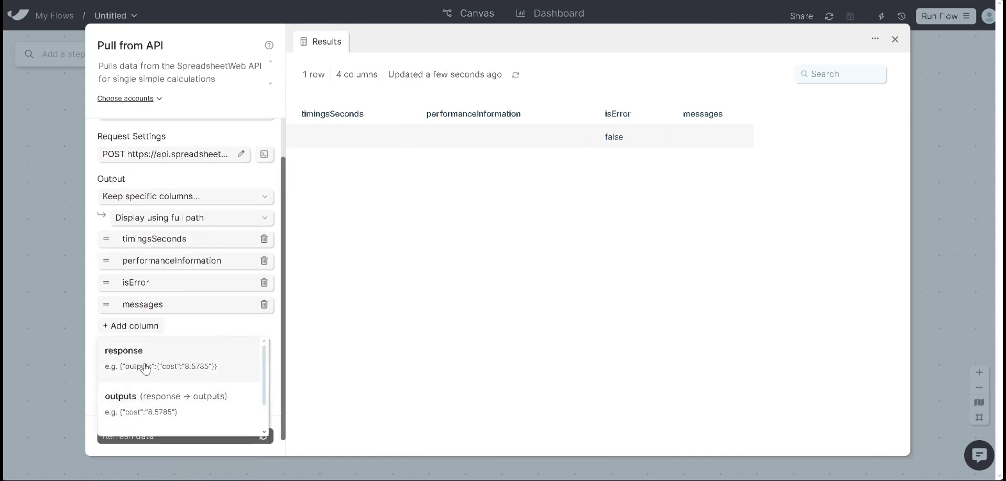
scroll(164, 398, "down", 1)
left_click(163, 408)
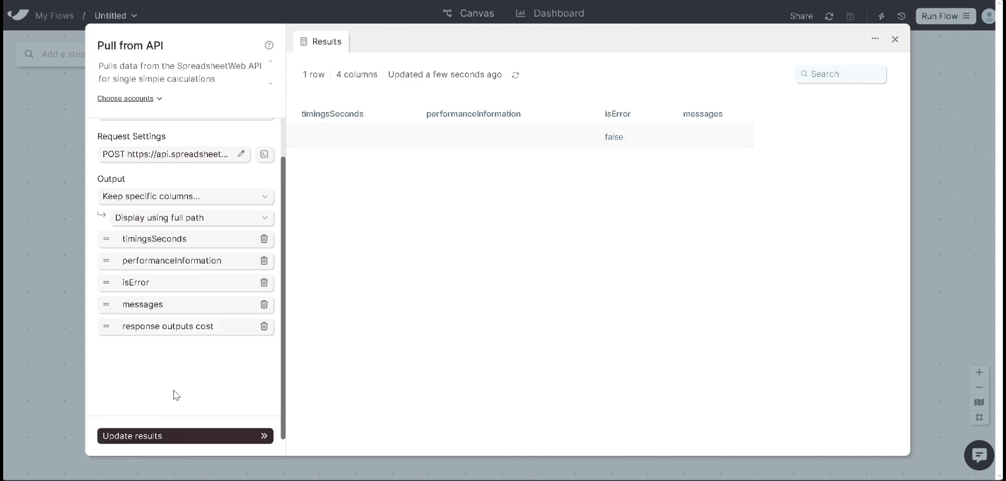
left_click(119, 439)
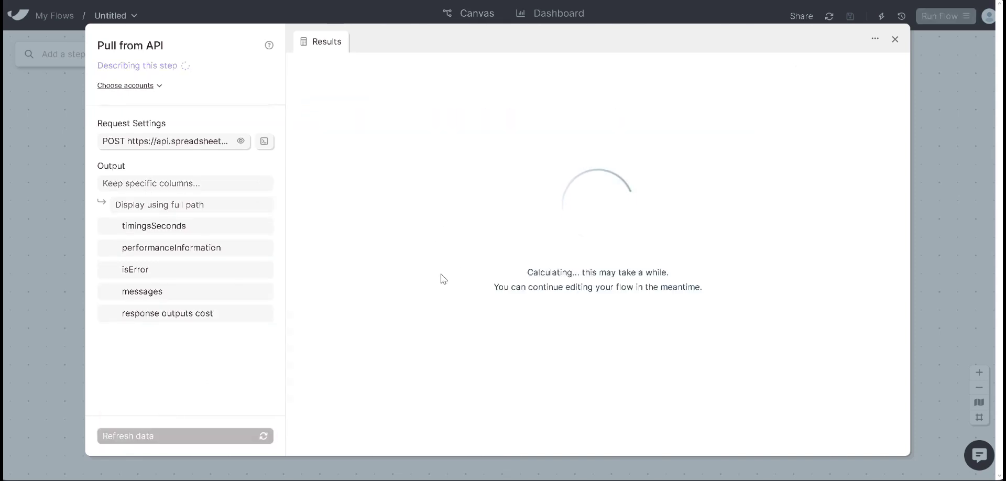
Remove the timingsSeconds, performanceInformation, isError and messages columns from the output and update the results
left_click(263, 226)
left_click(263, 226)
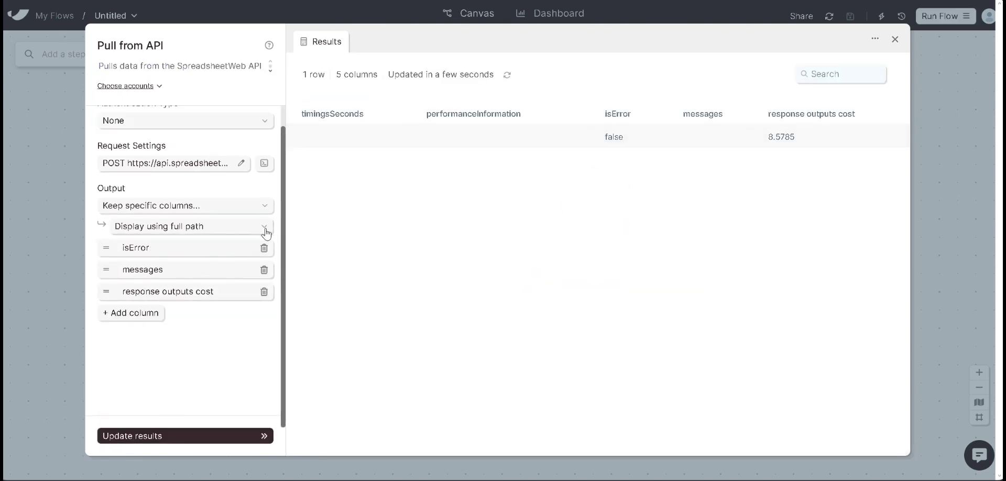
left_click(263, 247)
left_click(264, 270)
left_click(184, 436)
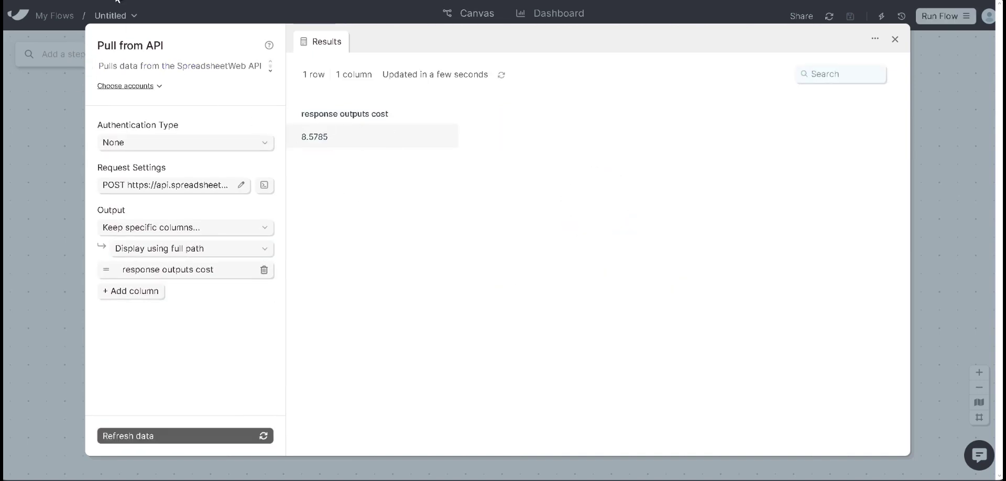
Add an Edit columns step to the flow and connect the Pull from API step's output to it
key("Escape")
left_click(310, 80)
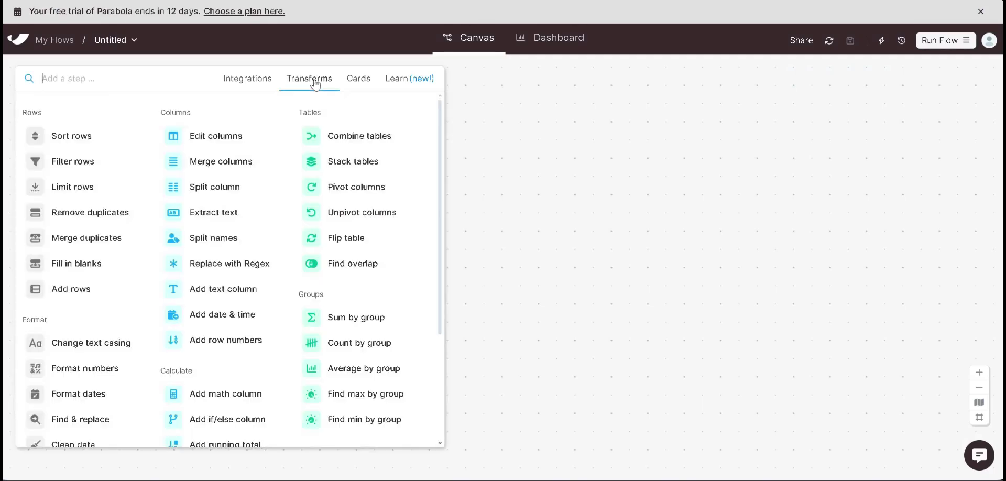
left_click(222, 138)
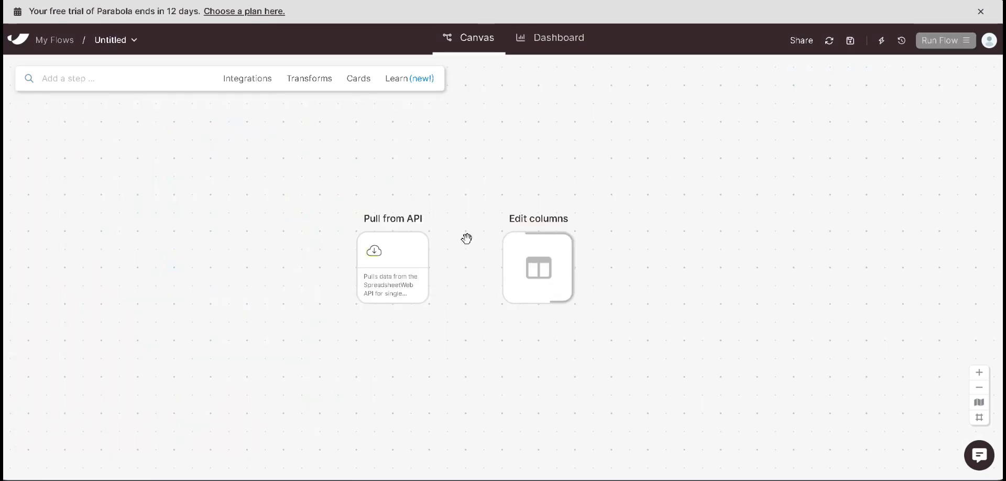
left_click_drag(430, 266, 545, 251)
Rename the response outputs cost column to Cost in the Edit columns step, update its results and close it
left_click(537, 257)
triple_click(193, 197)
type("Cost")
left_click(199, 435)
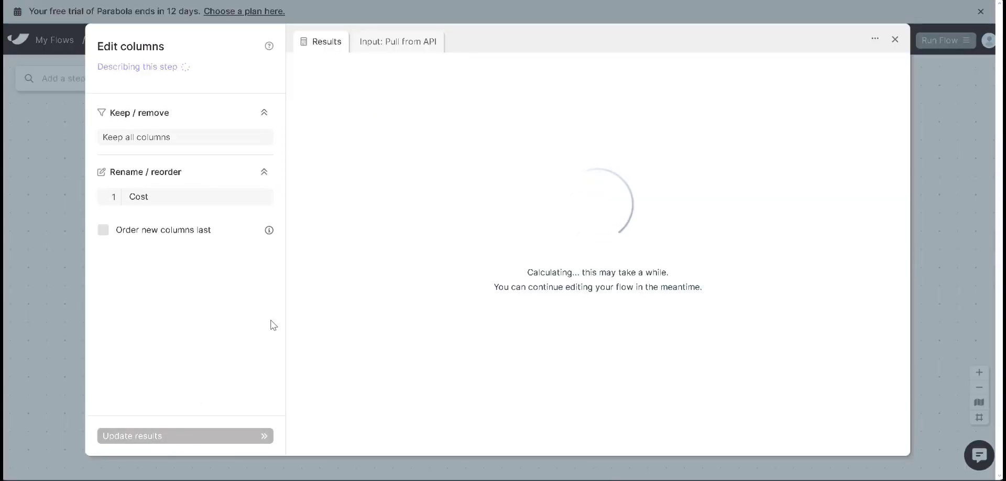
left_click(895, 40)
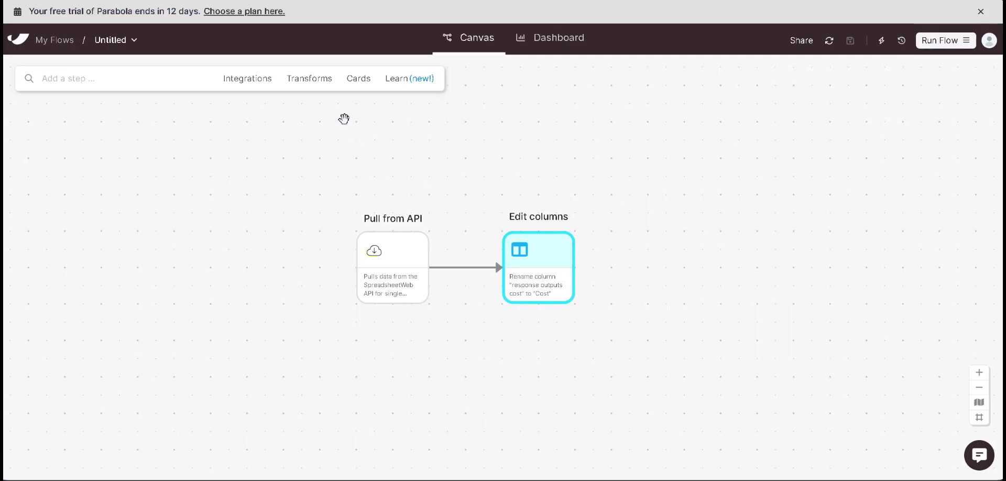
Add a Send to Parabola Table step after Edit columns and connect the two steps
left_click(254, 83)
left_click_drag(268, 169, 541, 266)
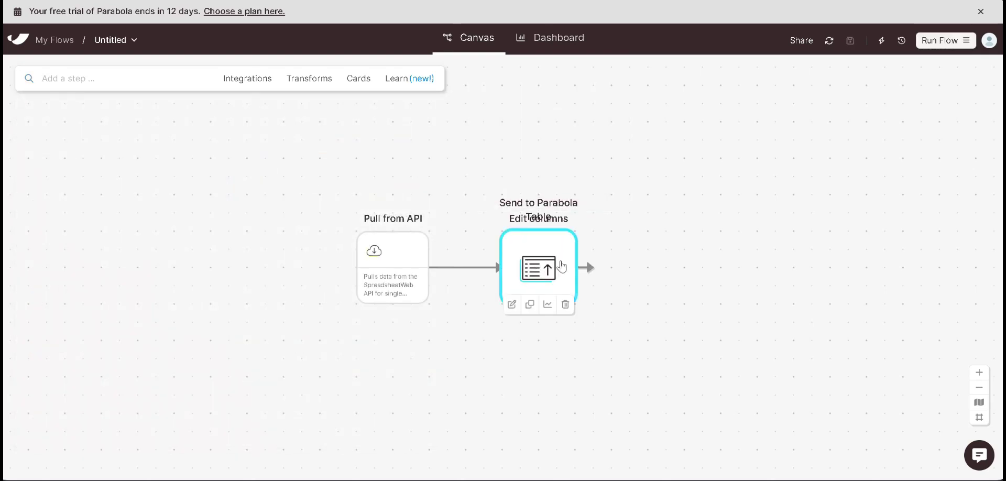
left_click_drag(583, 272, 682, 256)
Set the destination table name to SSWeb Test Table, update the step's results and close its settings
double_click(682, 256)
left_click(216, 128)
type("SSWeb Test Table")
left_click(217, 436)
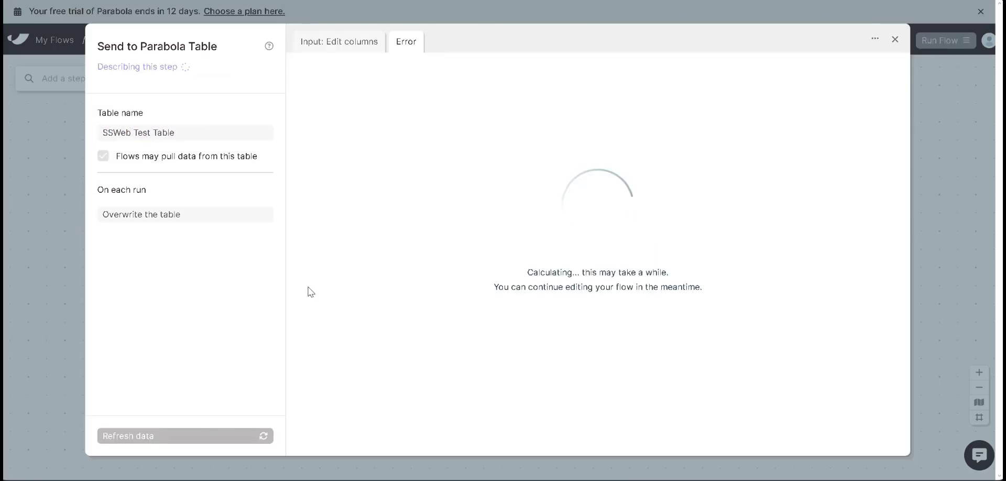
left_click(127, 3)
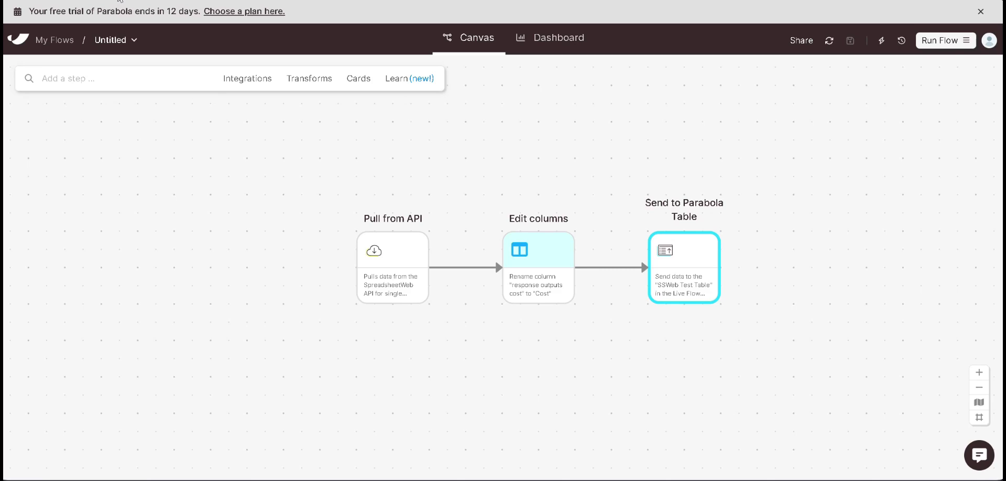
Edit the weight input in the Pull from API request body, update the step's results and close it
double_click(391, 255)
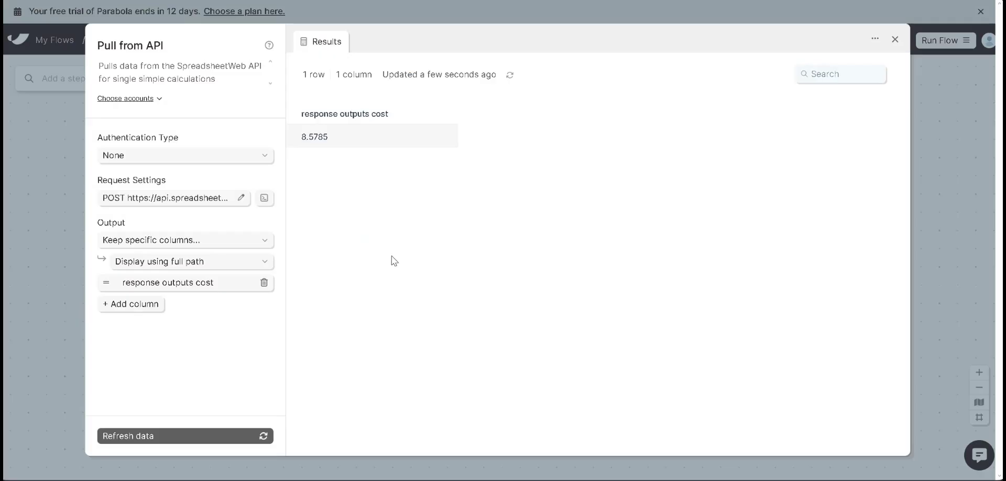
left_click(231, 197)
left_click(375, 300)
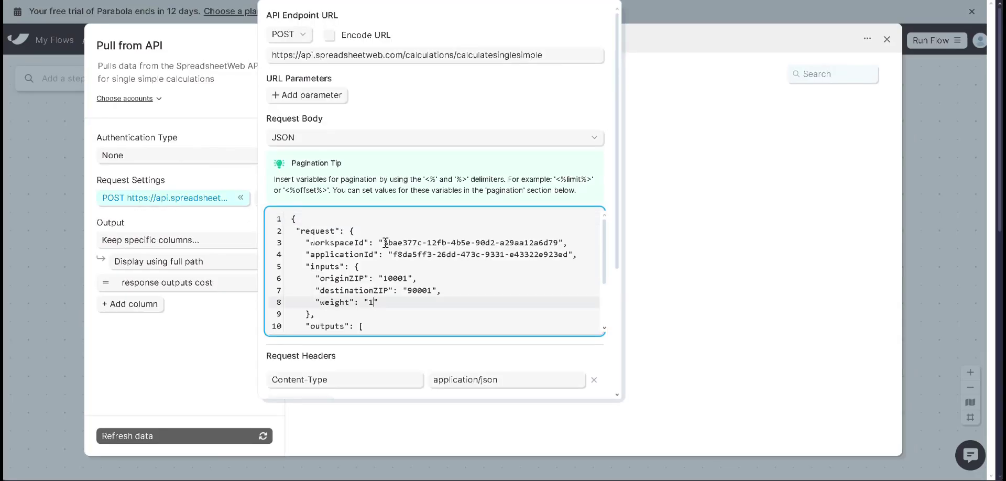
left_click(184, 435)
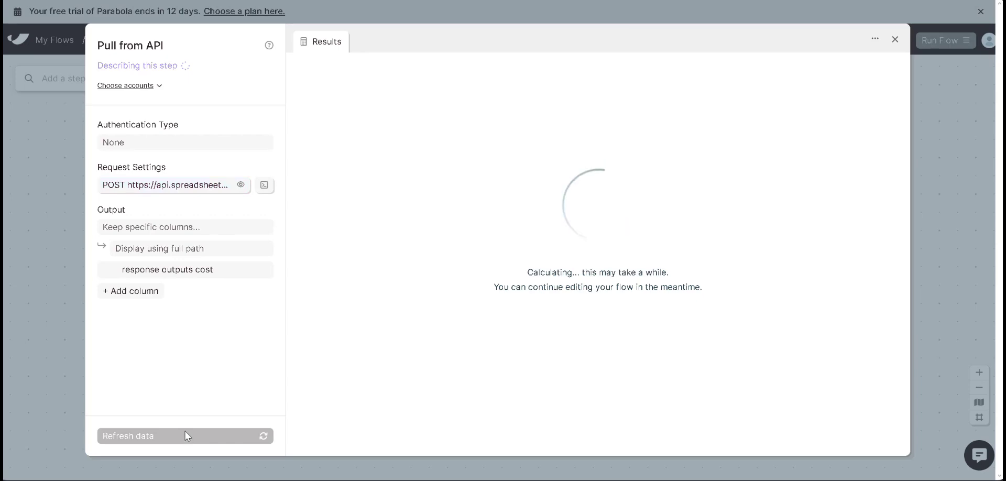
left_click(894, 40)
Run the flow and open the Send to Parabola Table step to check the stored cost
left_click(940, 42)
left_click(875, 202)
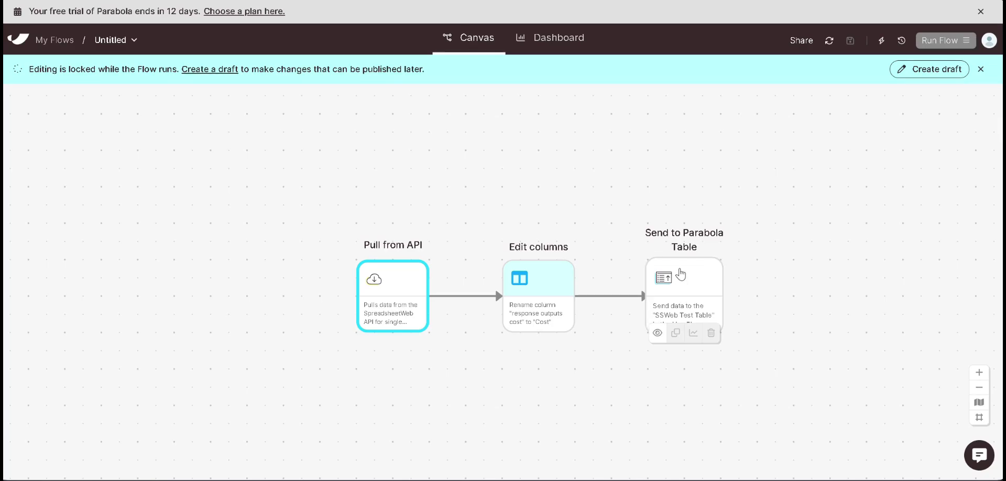
left_click(680, 273)
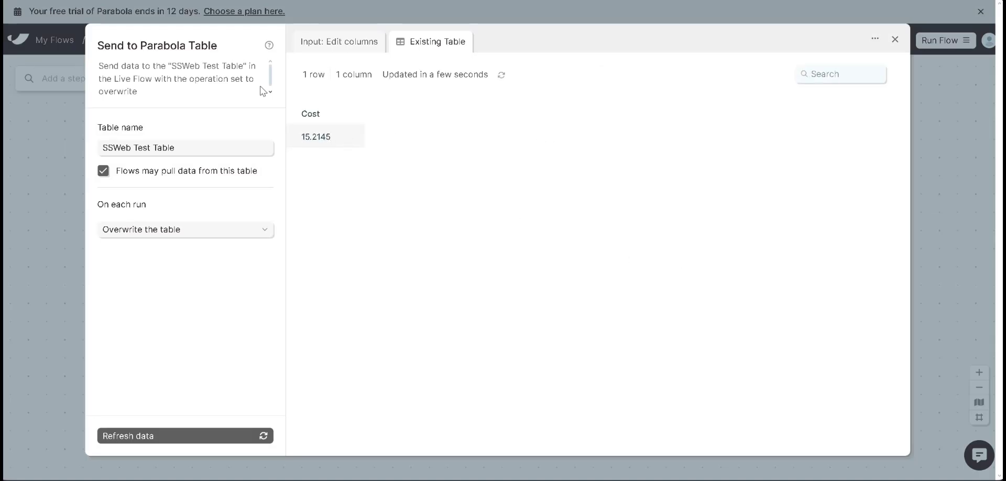